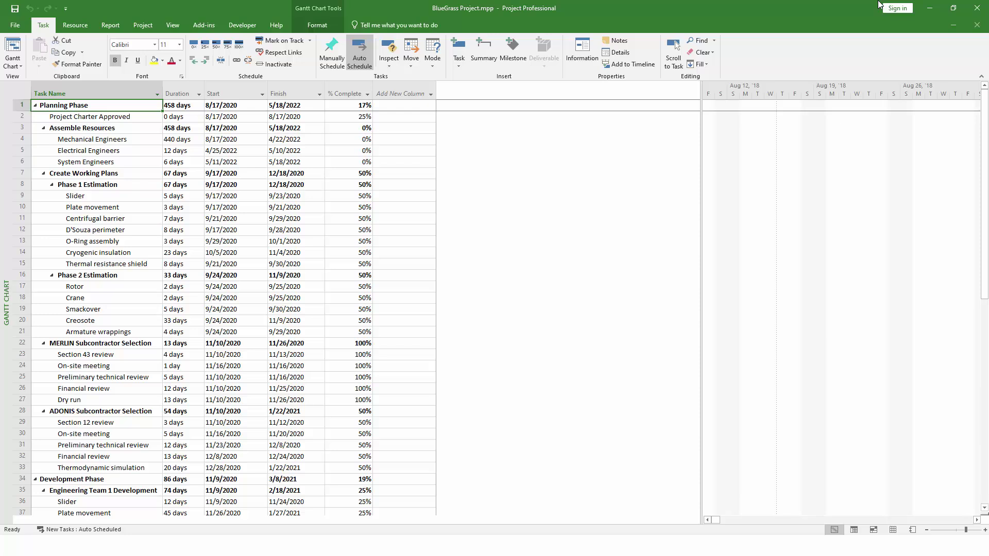
Add a Flag20 column to the Microsoft Project task table
click(401, 93)
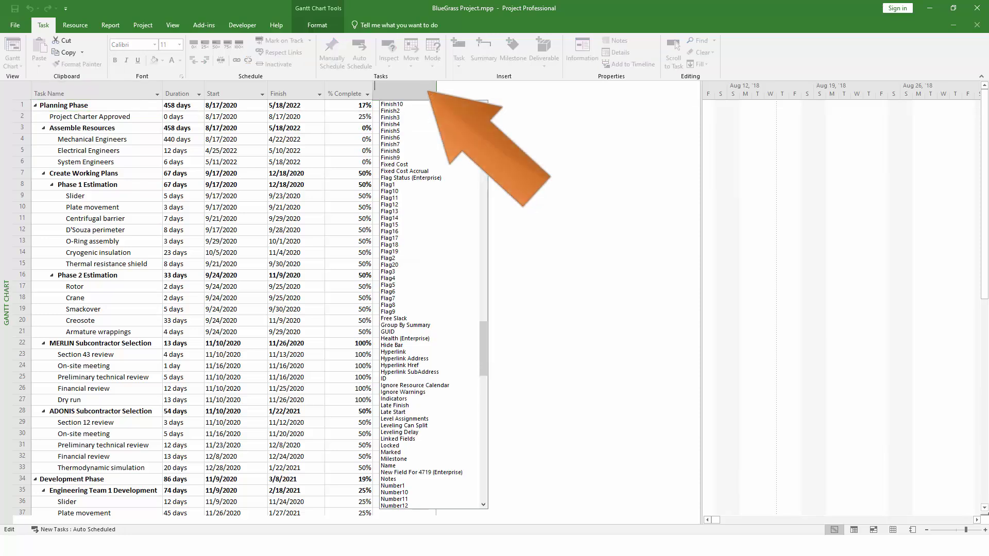
text(Flag20)
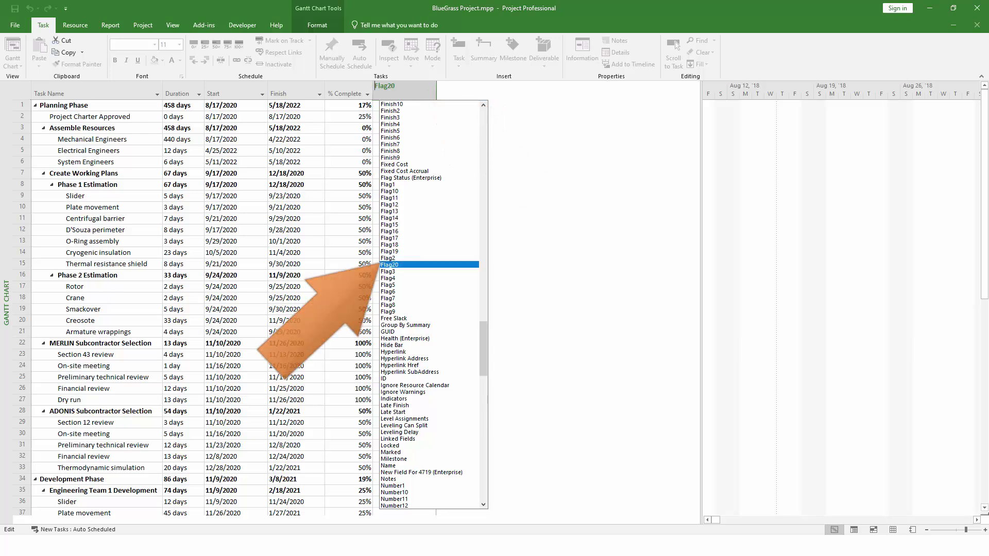
key(Return)
Set Flag20 to Yes for Assemble Resources and open Create Working Plans' Yes/No choices
key(Down)
key(Down)
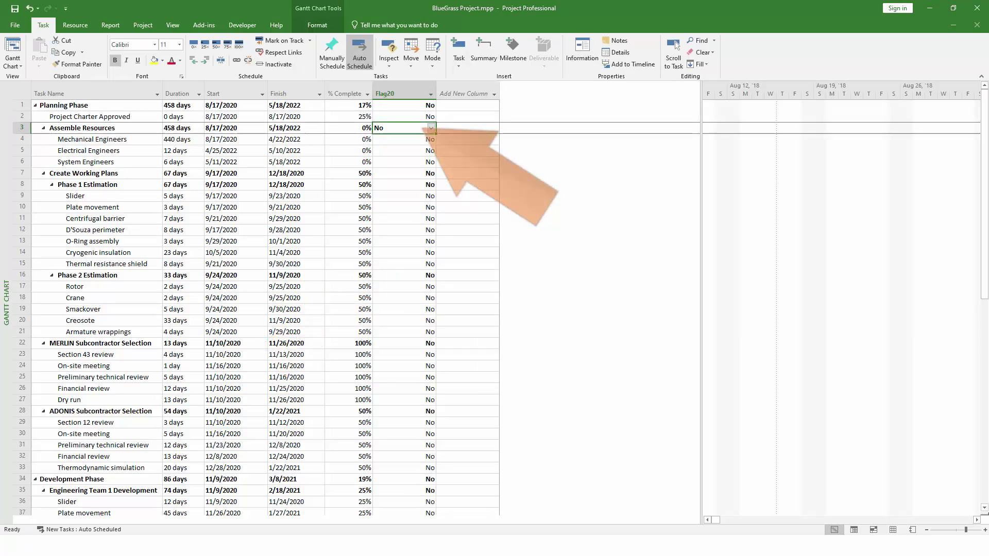
text(Yes)
key(Return)
key(Down)
key(Down)
key(Down)
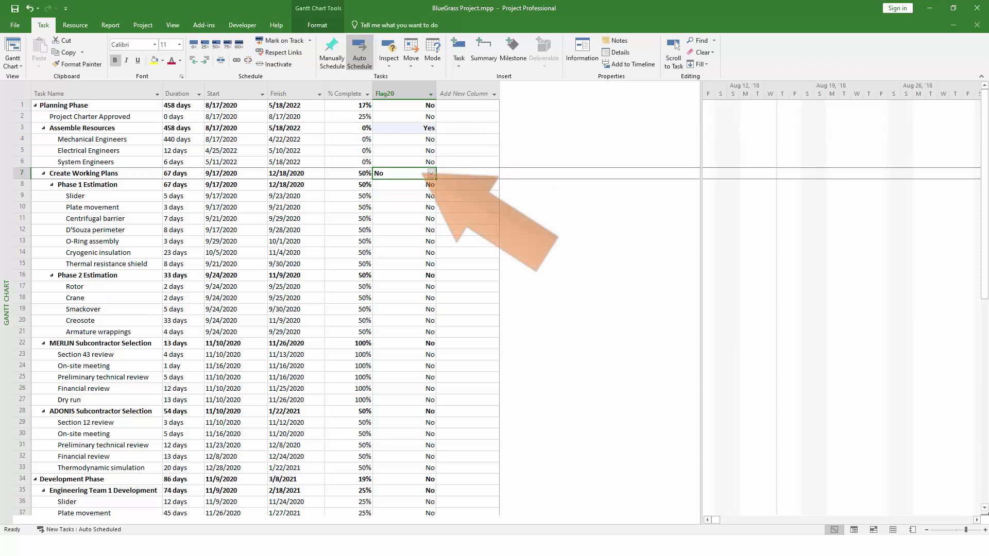
key(alt+Down)
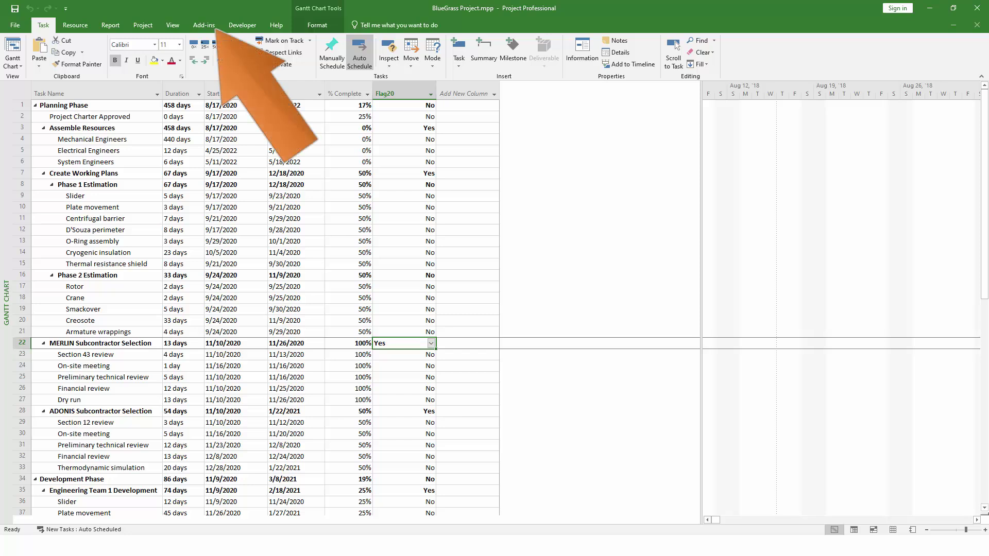
Launch OnePager Pro from the Add-ins tools to make a new chart
key(alt+x)
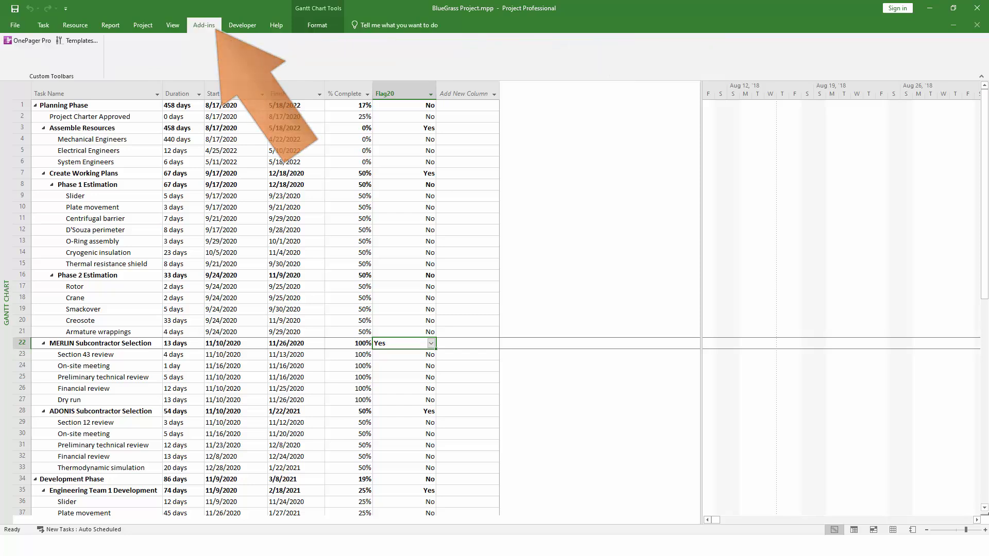
click(27, 41)
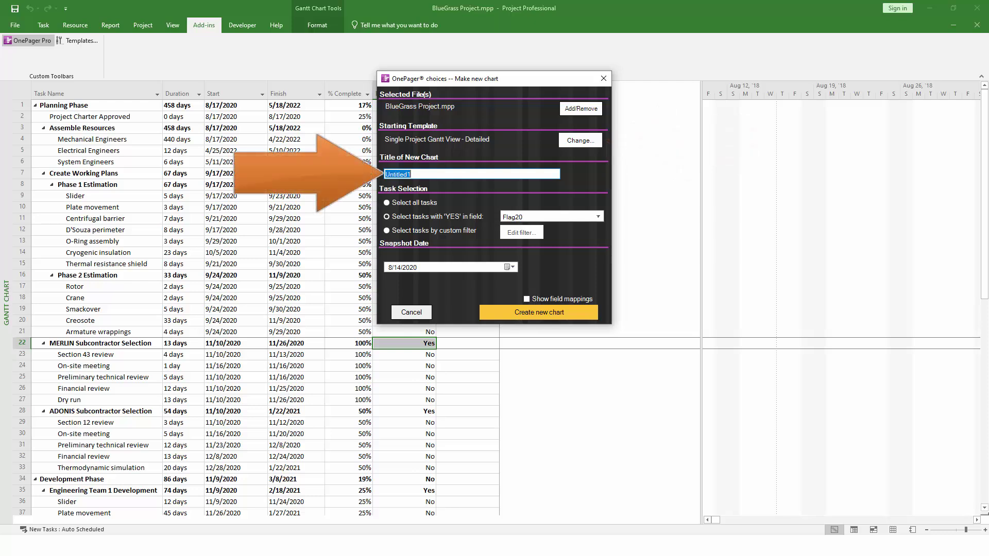
Title the new chart 'Example Chart' and create it
text(Example Chart)
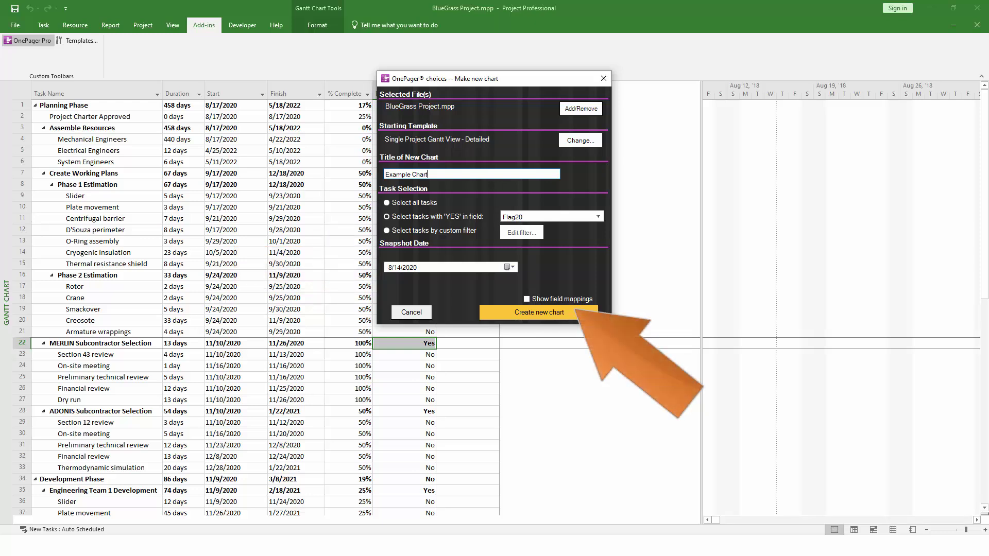
key(Return)
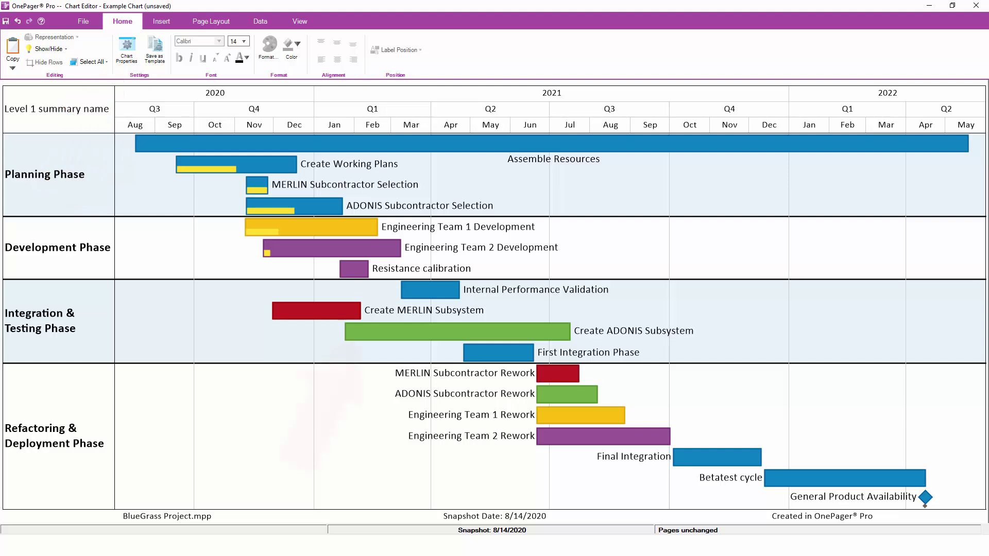
Select the Create ADONIS Subsystem task bar in the generated chart
click(357, 334)
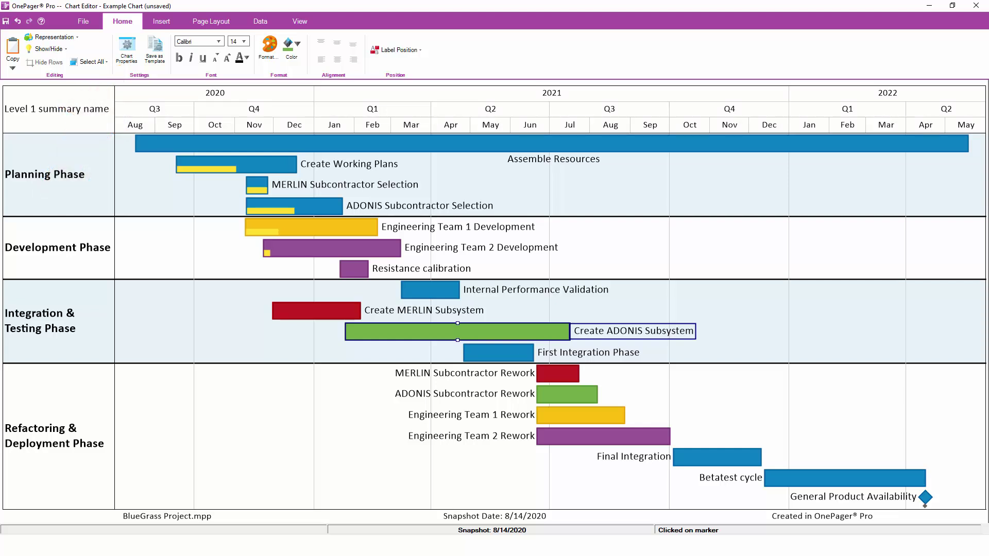
Deselect the task bar by clicking empty chart space
click(773, 330)
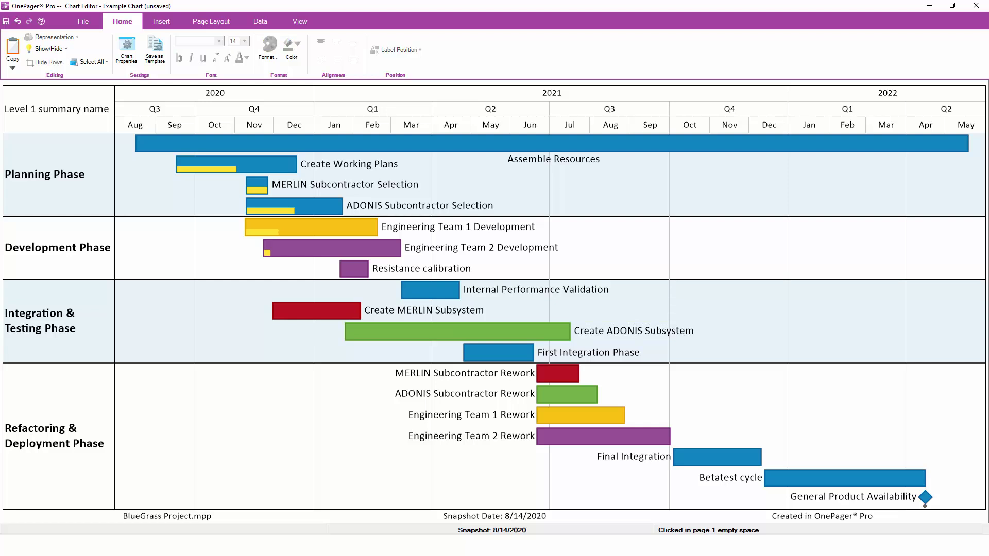